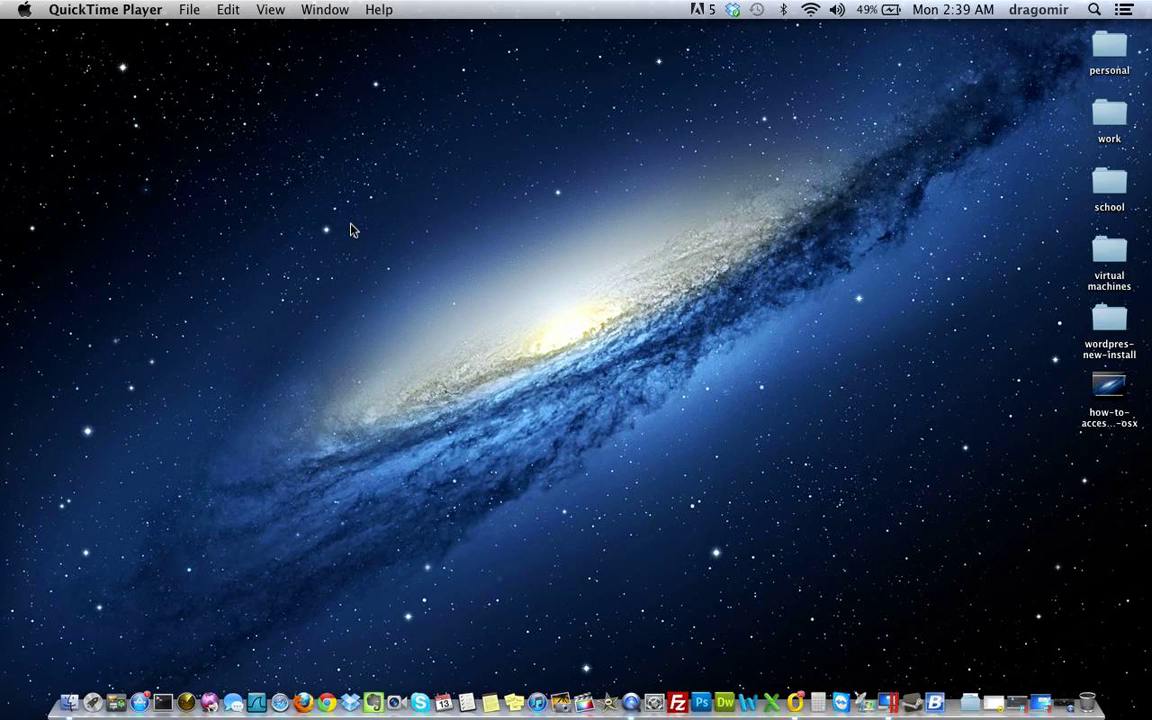
- Restore the Outlook mail window and open the Signatures pane in Outlook Preferences
{"action": "left_click", "coordinate": [806, 372]}
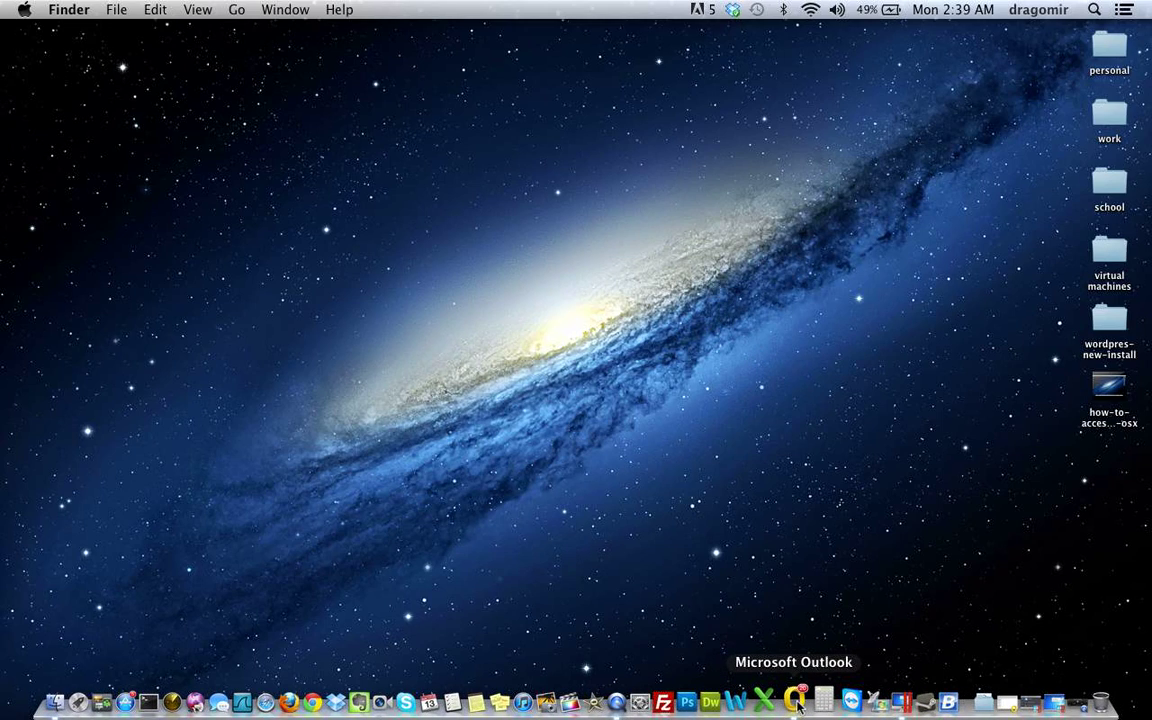
{"action": "left_click", "coordinate": [1000, 704]}
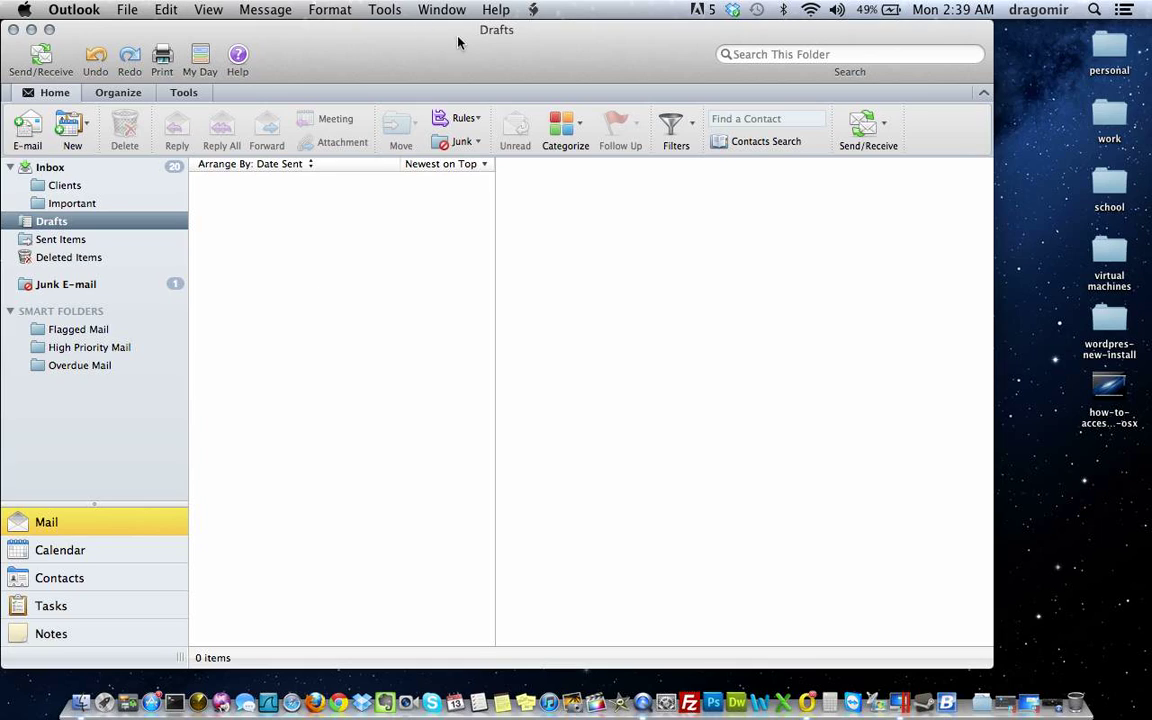
{"action": "left_click", "coordinate": [74, 10]}
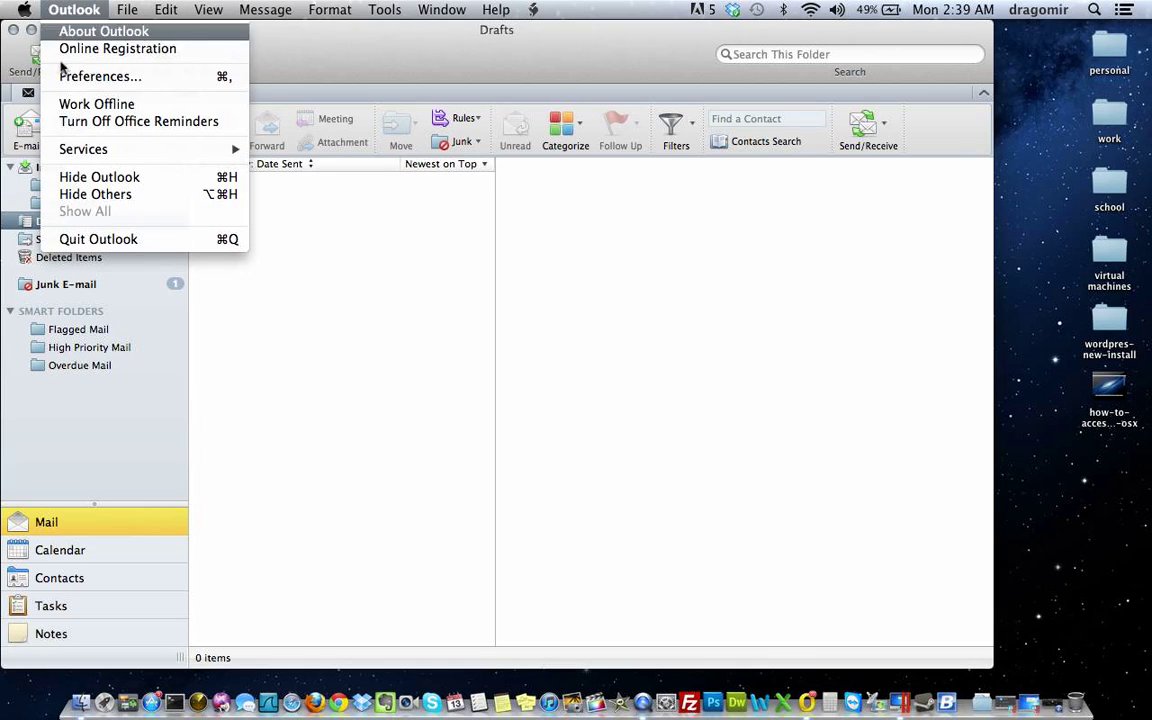
{"action": "left_click", "coordinate": [136, 82]}
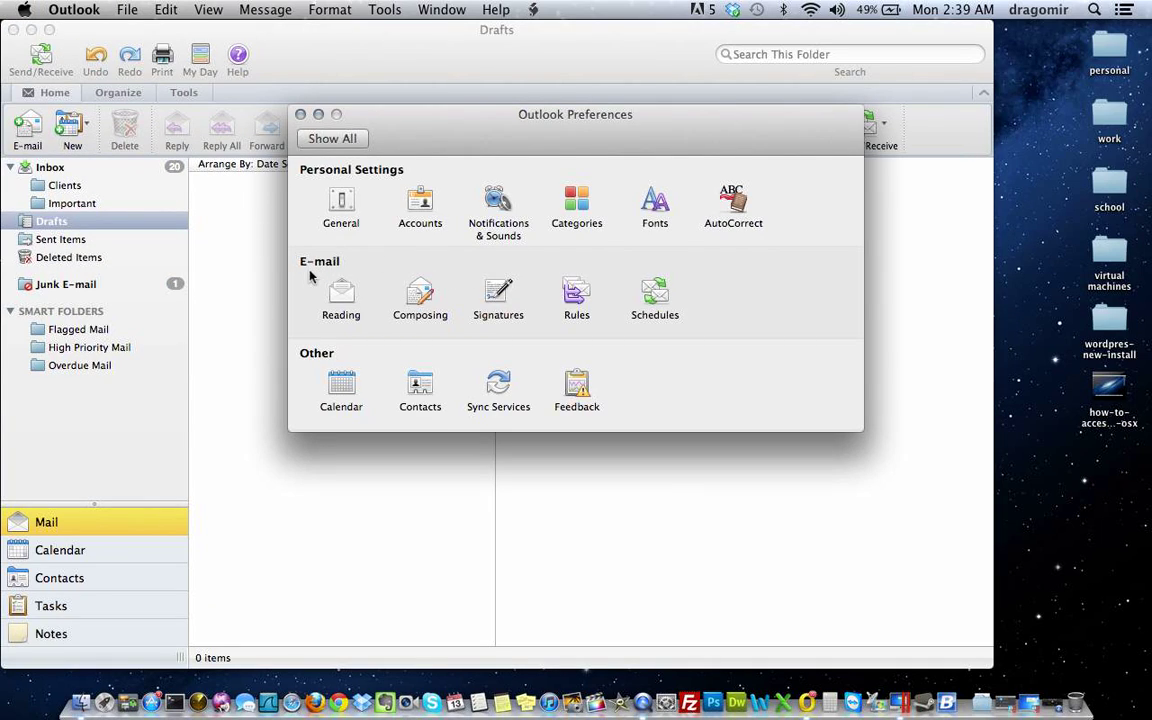
{"action": "left_click", "coordinate": [498, 292]}
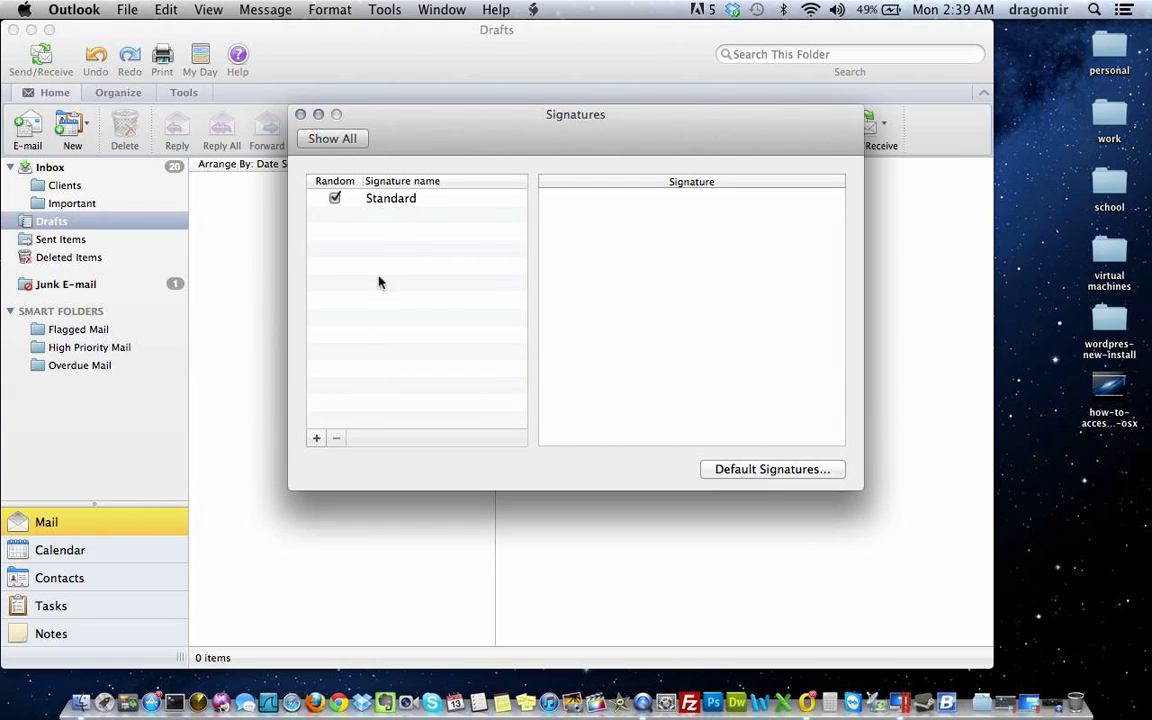
- Add a new signature and rename it from Untitled to 'New Signature'
{"action": "left_click", "coordinate": [316, 439]}
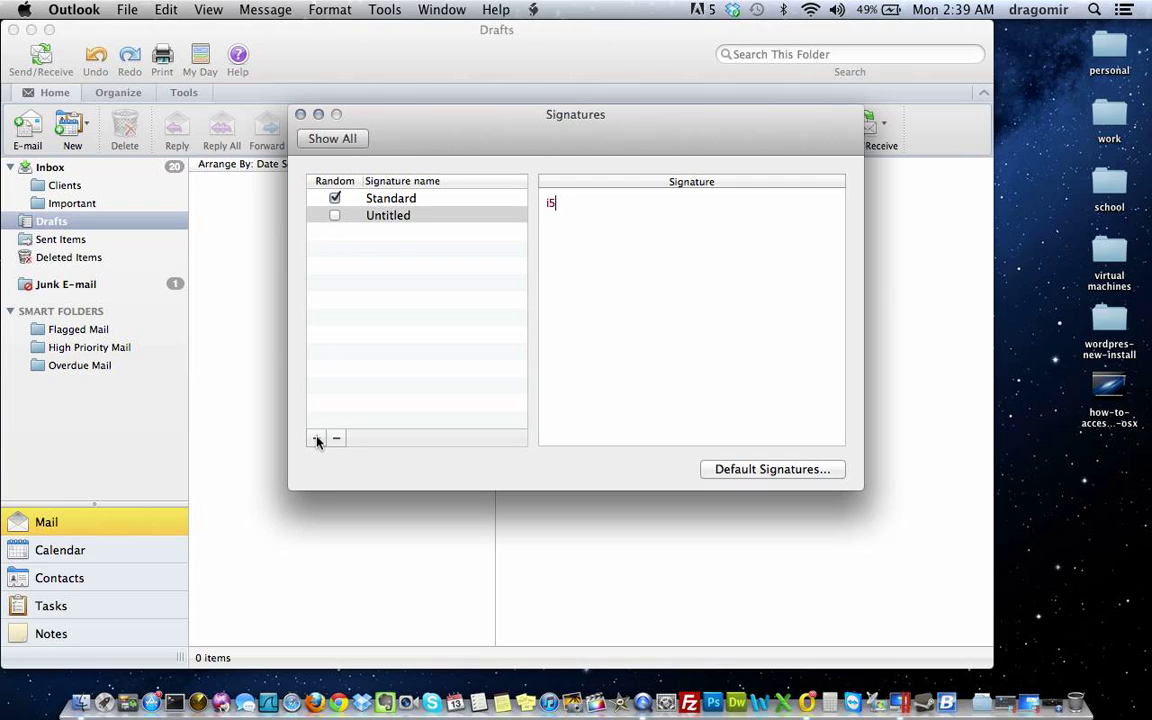
{"action": "left_click", "coordinate": [391, 219]}
{"action": "left_click", "coordinate": [391, 219]}
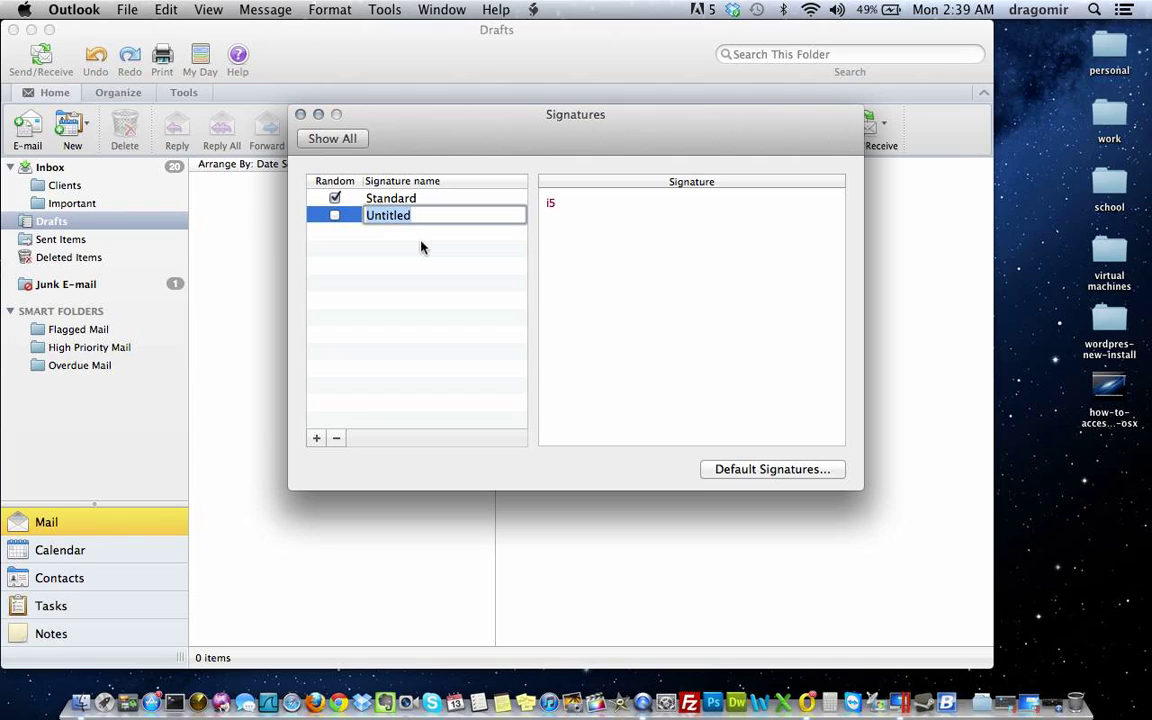
{"action": "type", "text": "New sl"}
{"action": "type", "text": "gnature"}
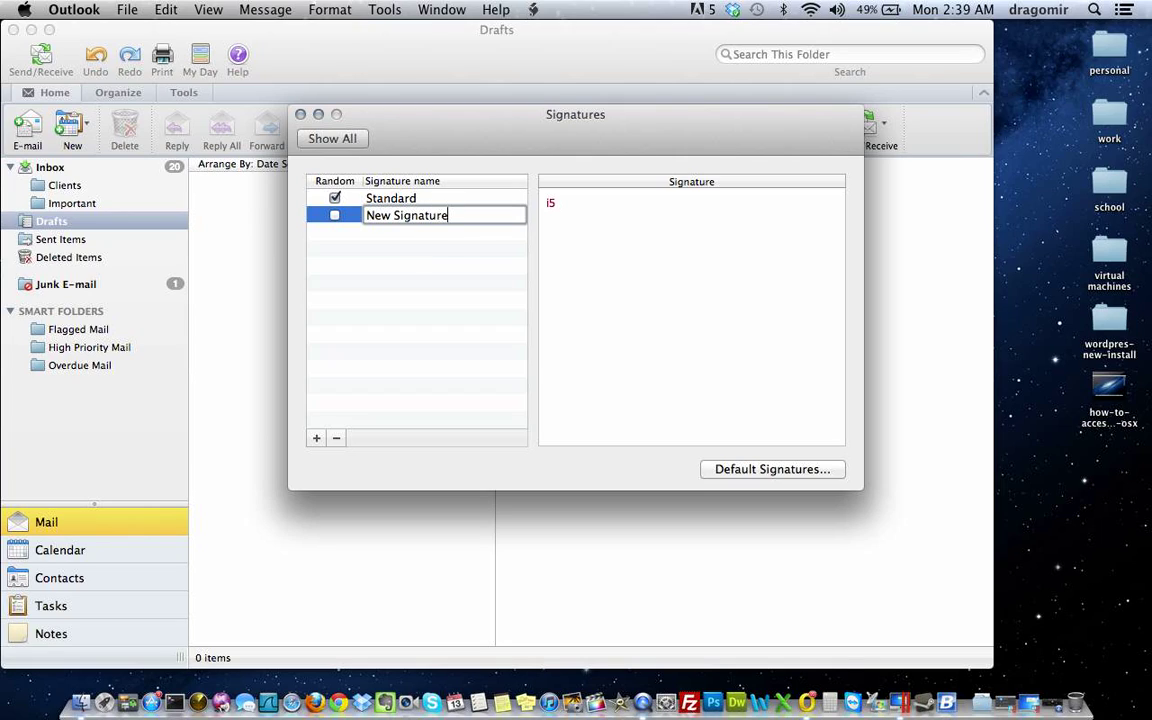
{"action": "key", "text": "Return"}
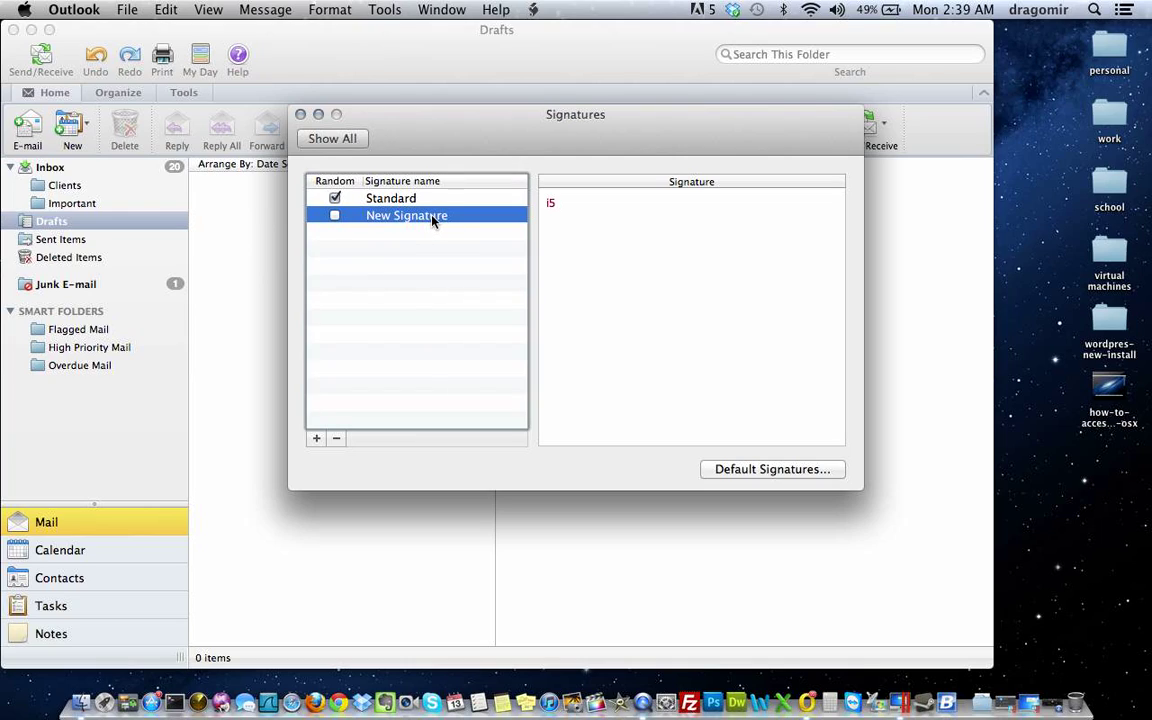
{"action": "left_click", "coordinate": [658, 221]}
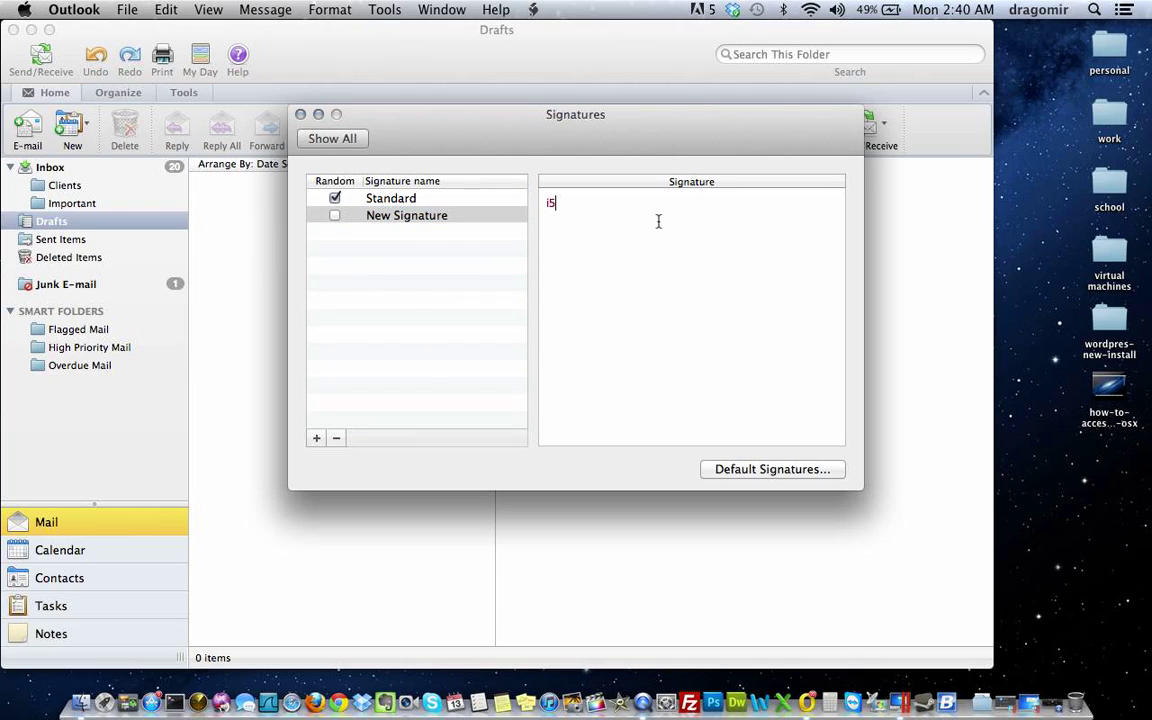
{"action": "key", "text": "BackSpace"}
{"action": "key", "text": "BackSpace"}
{"action": "type", "text": "Eric S."}
{"action": "key", "text": "Return"}
{"action": "type", "text": "IT Conflict"}
{"action": "key", "text": "Return"}
{"action": "type", "text": "http://"}
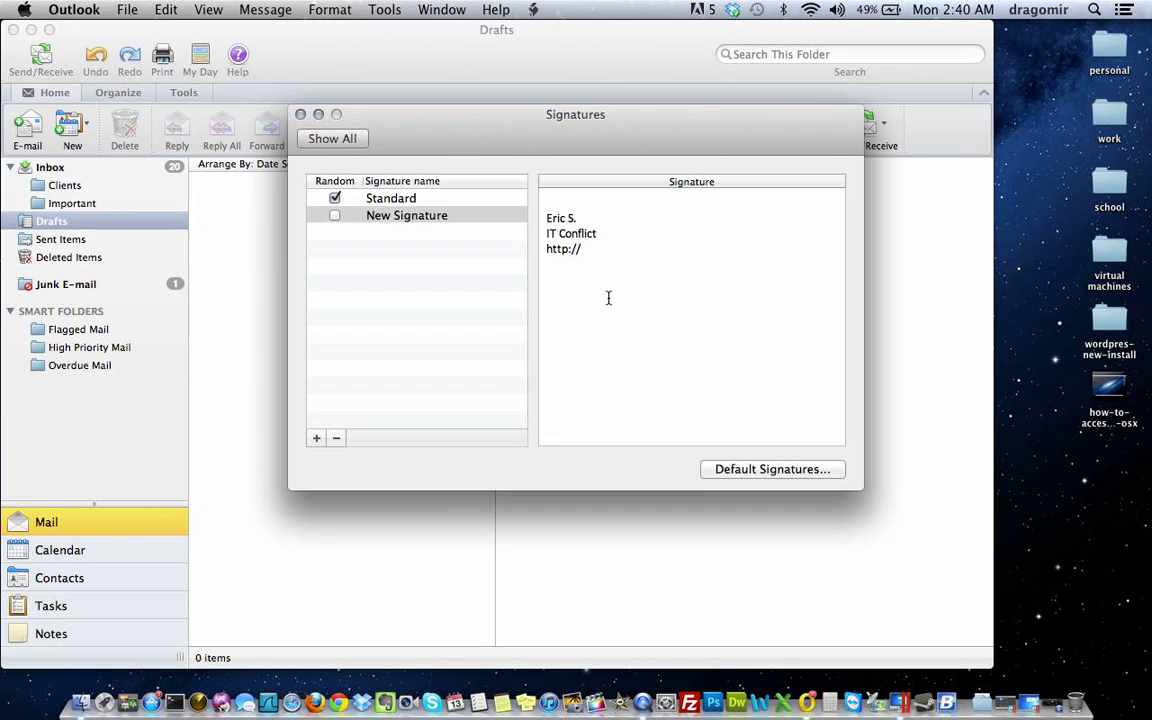
{"action": "type", "text": "www.itconflict.com"}
{"action": "key", "text": "Return"}
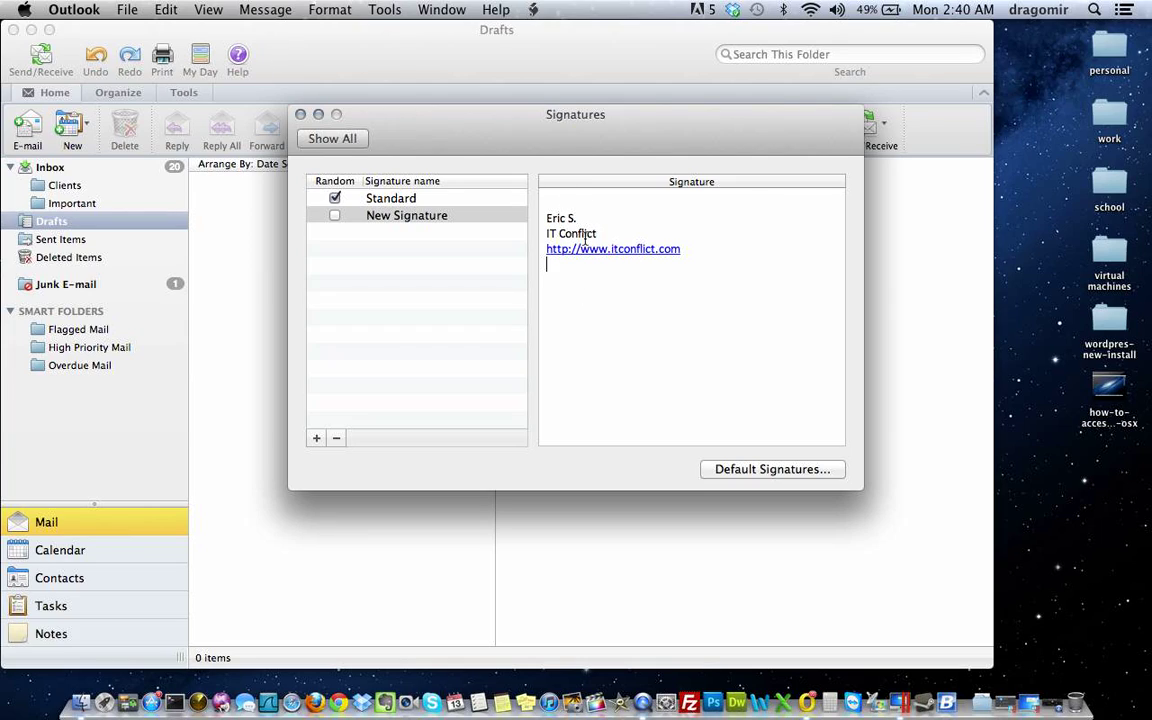
{"action": "left_click", "coordinate": [555, 204]}
- Drag it-conflict-logo.jpg from the work folder to the top of New Signature, then close the folder
{"action": "double_click", "coordinate": [1111, 102]}
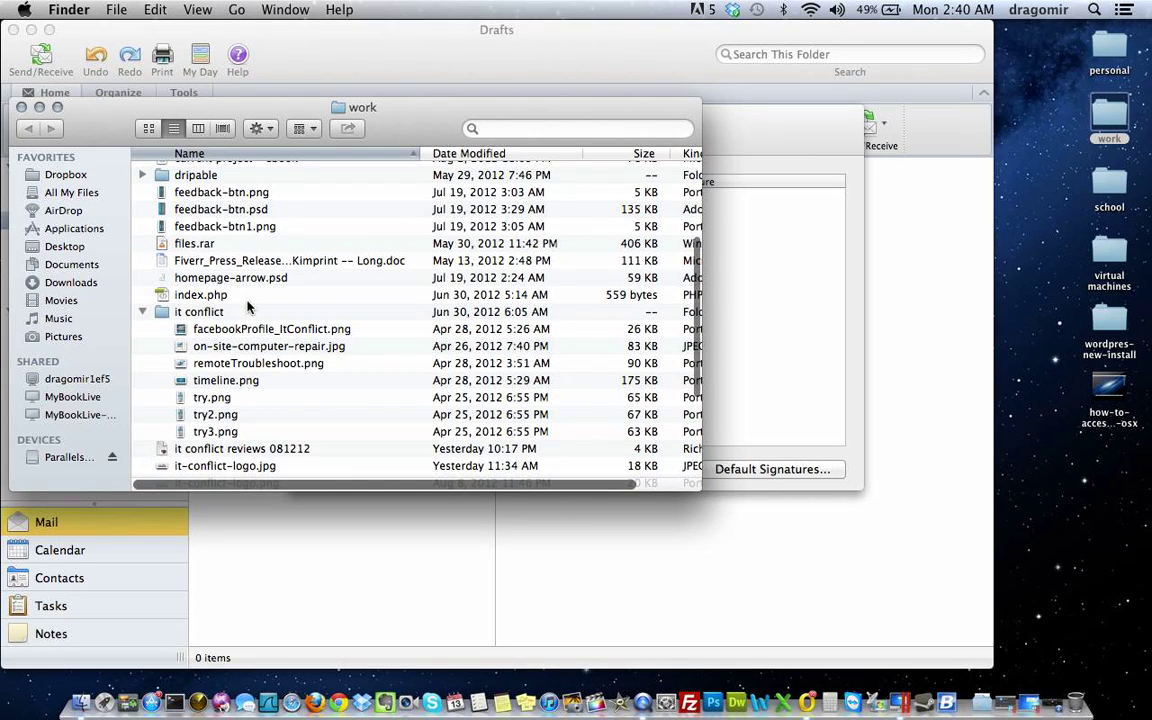
{"action": "scroll", "coordinate": [248, 307], "scroll_direction": "down", "scroll_amount": 5}
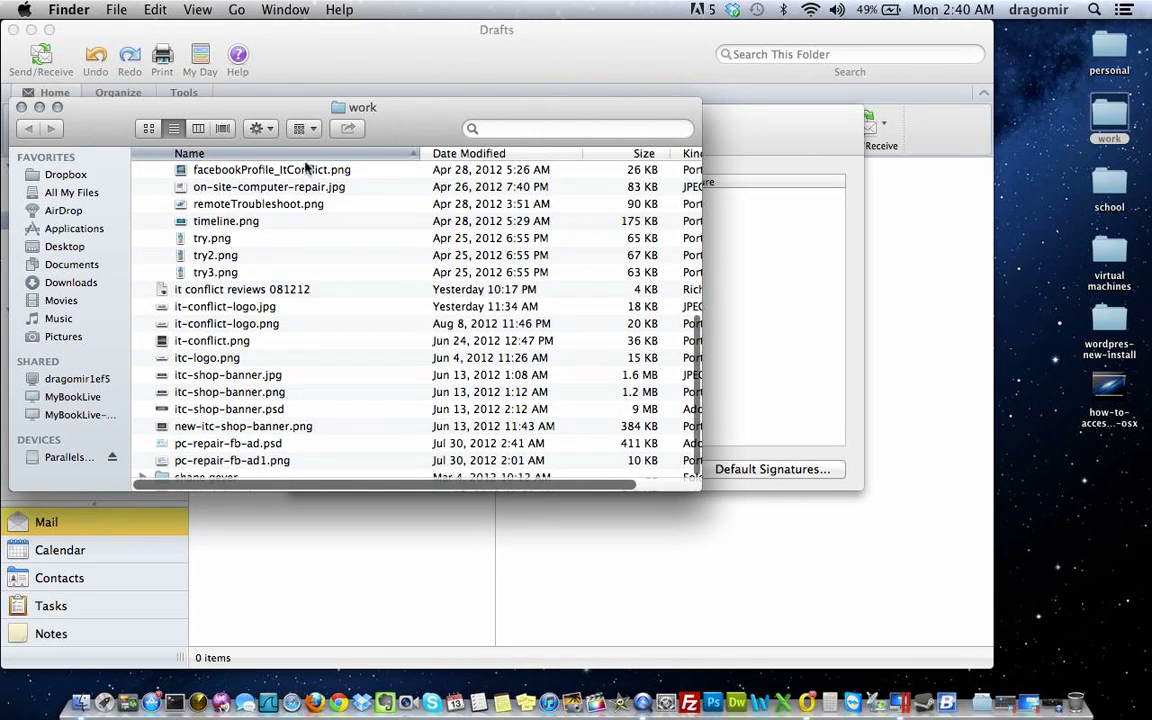
{"action": "left_click_drag", "start_coordinate": [296, 104], "coordinate": [411, 275]}
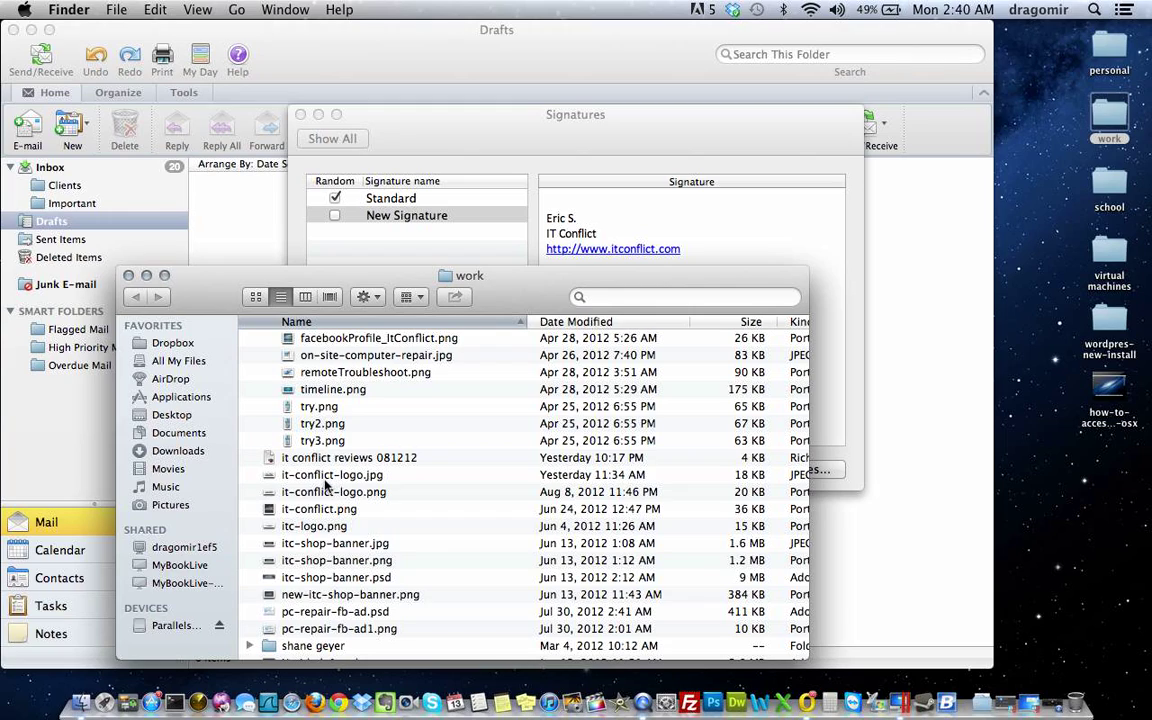
{"action": "mouse_move", "coordinate": [323, 484]}
{"action": "left_mouse_down"}
{"action": "mouse_move", "coordinate": [442, 437]}
{"action": "mouse_move", "coordinate": [591, 291]}
{"action": "mouse_move", "coordinate": [591, 205]}
{"action": "left_mouse_up"}
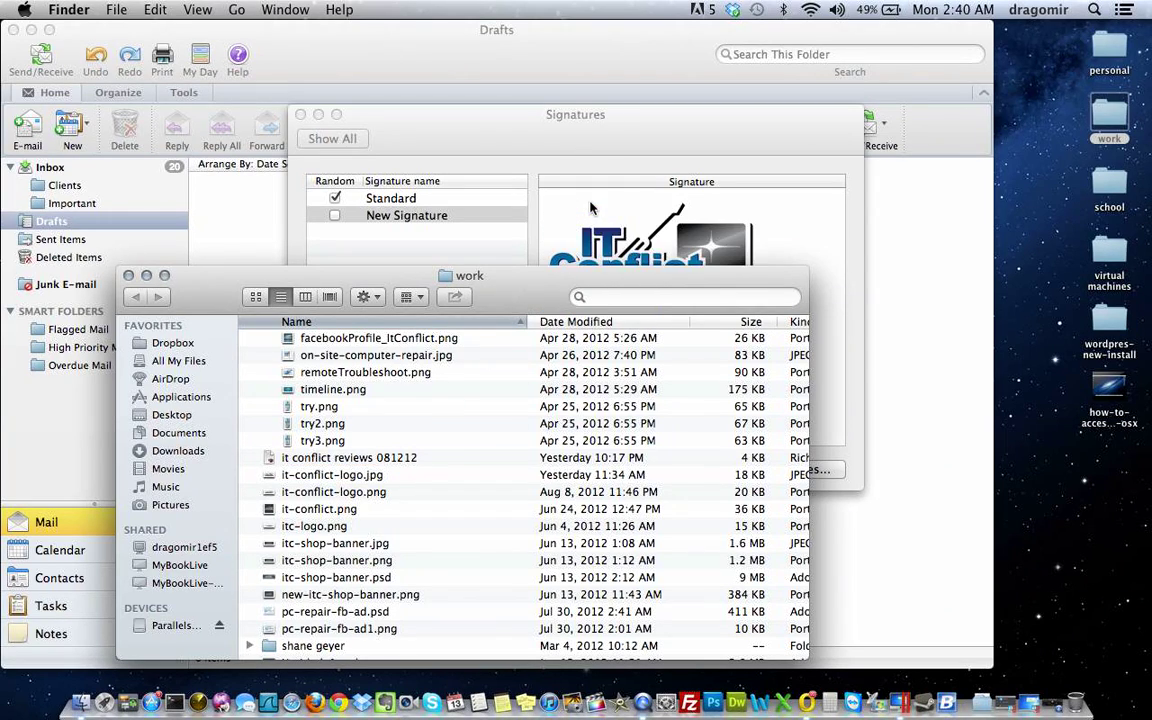
{"action": "left_click", "coordinate": [128, 276]}
- Add a blank line between logo and name, drop the trailing empty line, and untick New Signature's Random box
{"action": "left_click", "coordinate": [667, 243]}
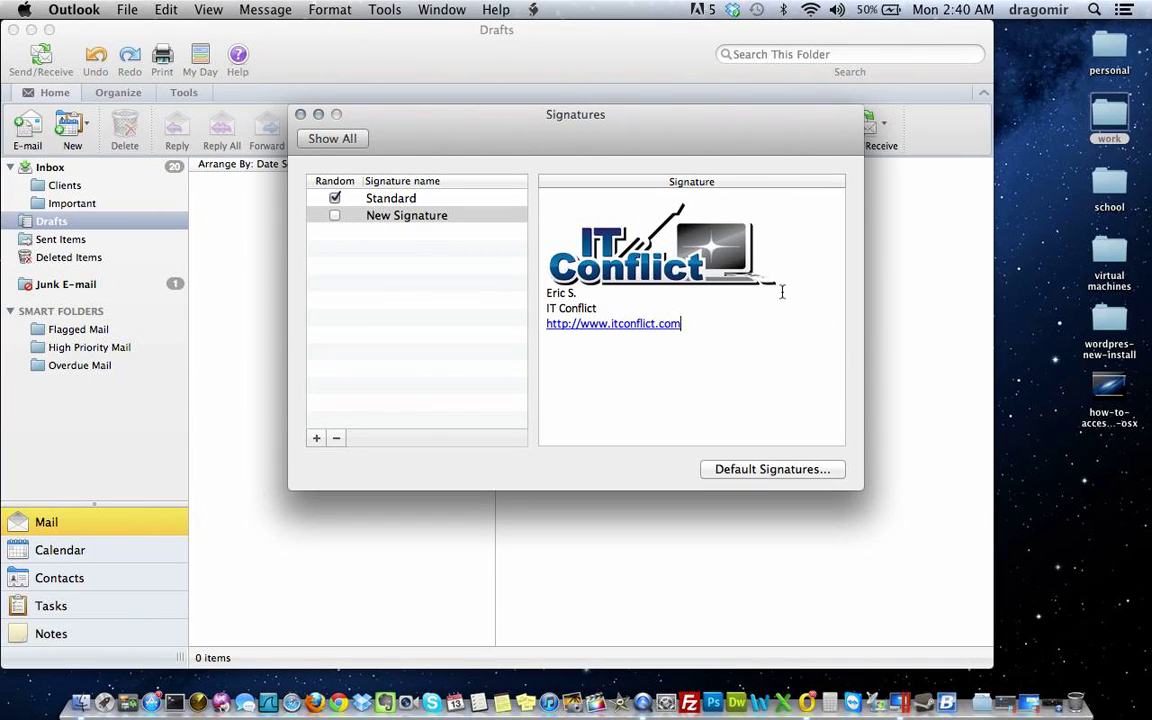
{"action": "key", "text": "Return"}
{"action": "left_click", "coordinate": [784, 288]}
{"action": "left_click", "coordinate": [716, 390]}
{"action": "left_click", "coordinate": [547, 292]}
{"action": "key", "text": "Return"}
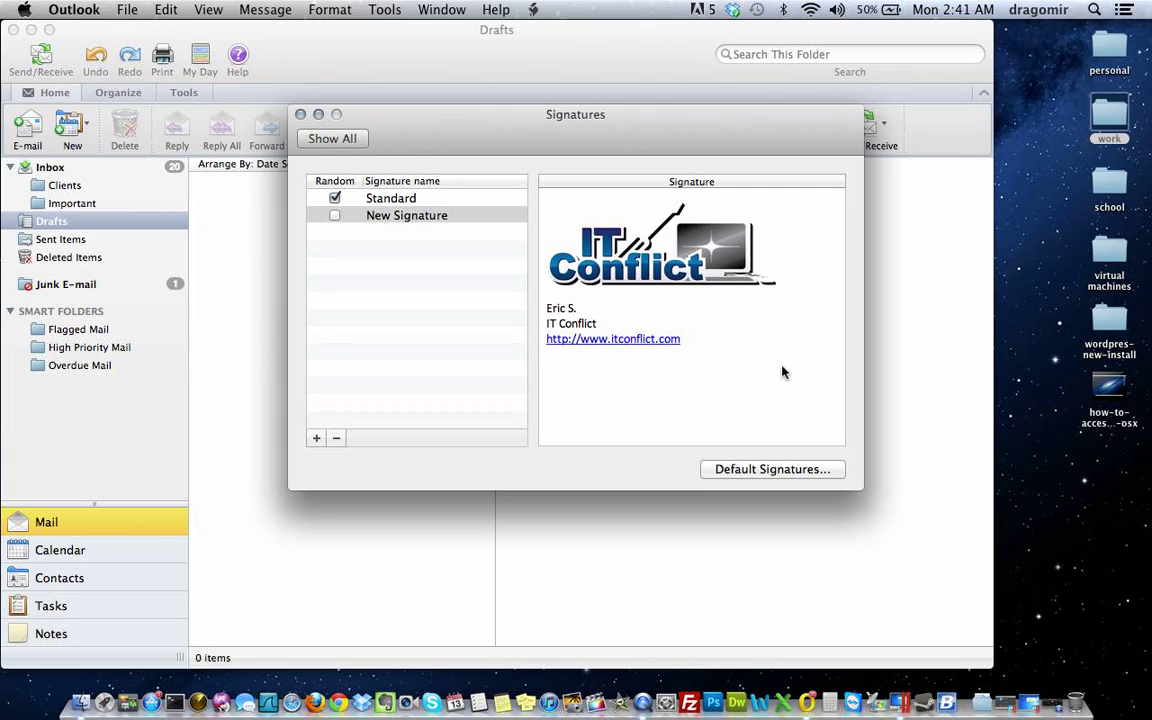
{"action": "key", "text": "BackSpace"}
{"action": "left_click", "coordinate": [410, 379]}
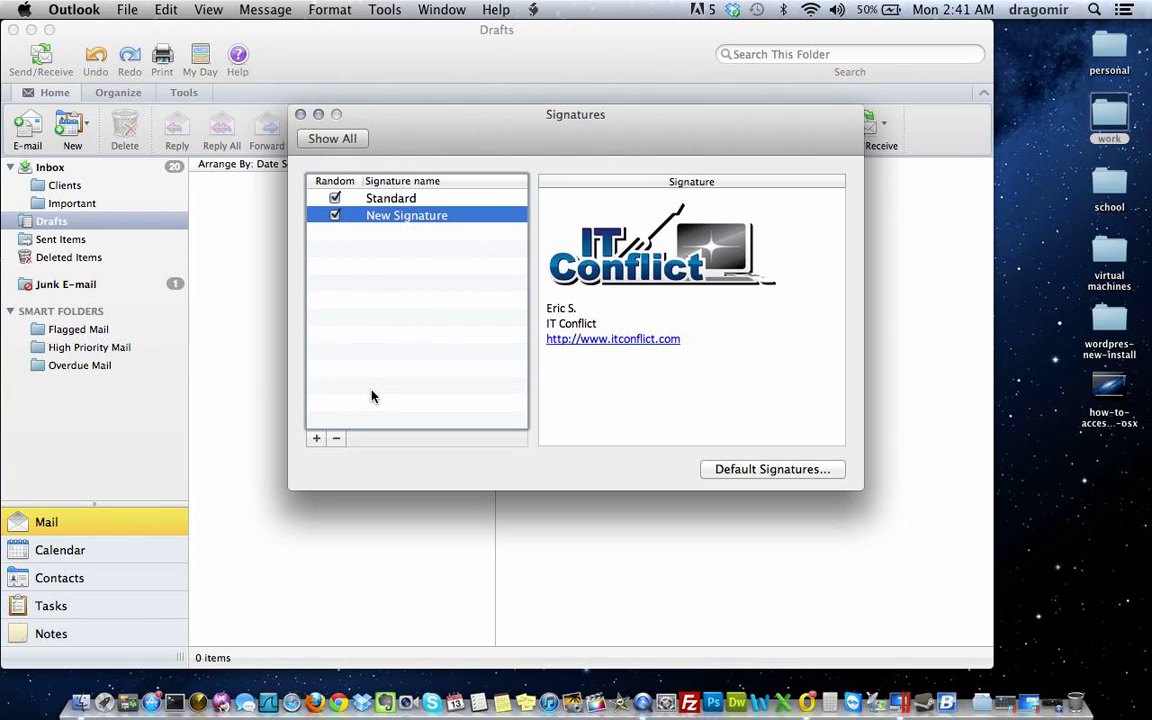
{"action": "left_click", "coordinate": [335, 217]}
- Review the account's default signature, leaving it set to Standard without saving changes
{"action": "left_click", "coordinate": [781, 470]}
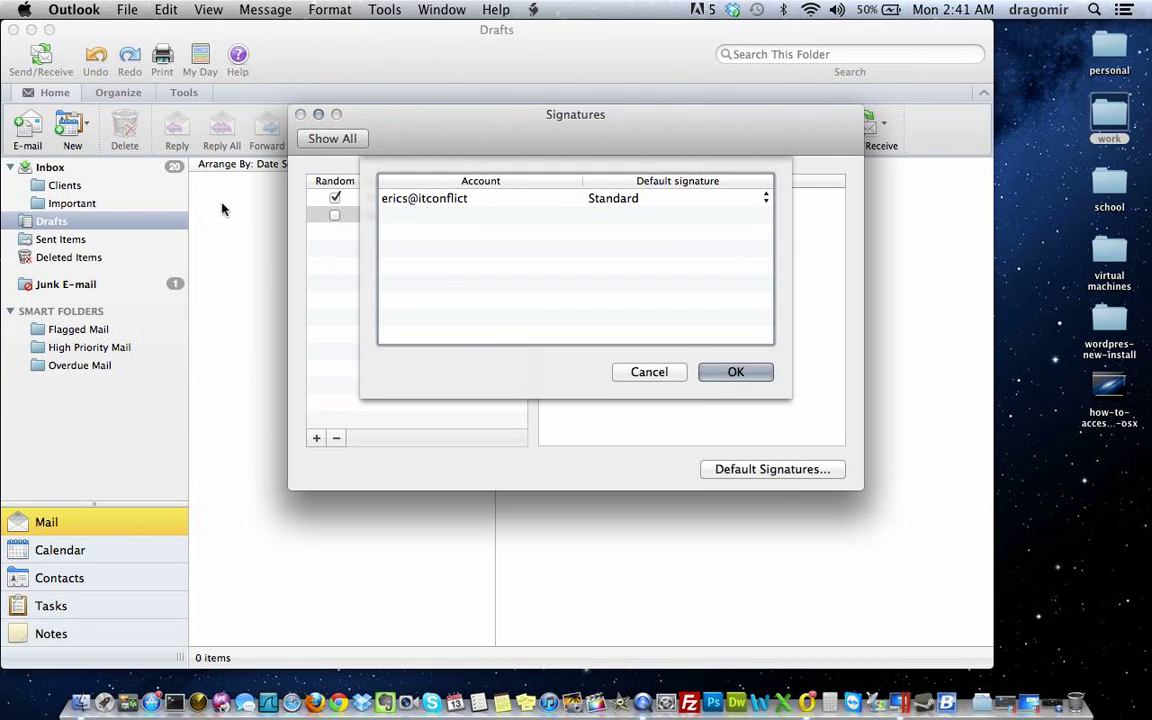
{"action": "left_click", "coordinate": [432, 200]}
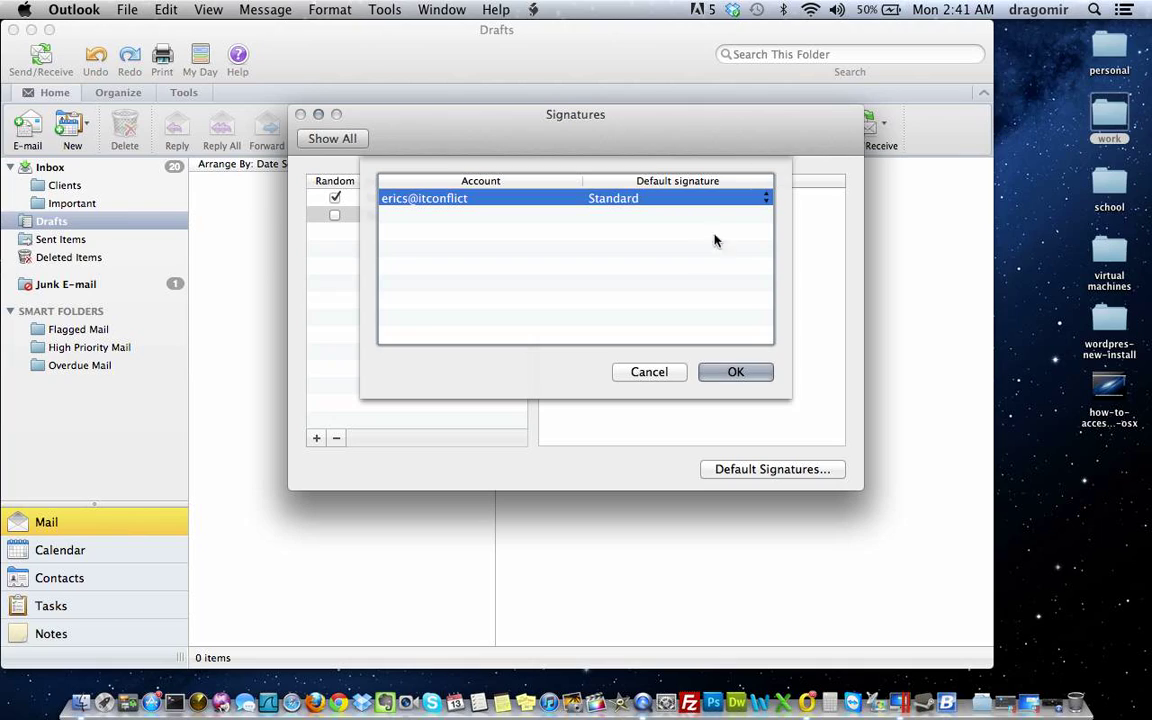
{"action": "left_click", "coordinate": [765, 204]}
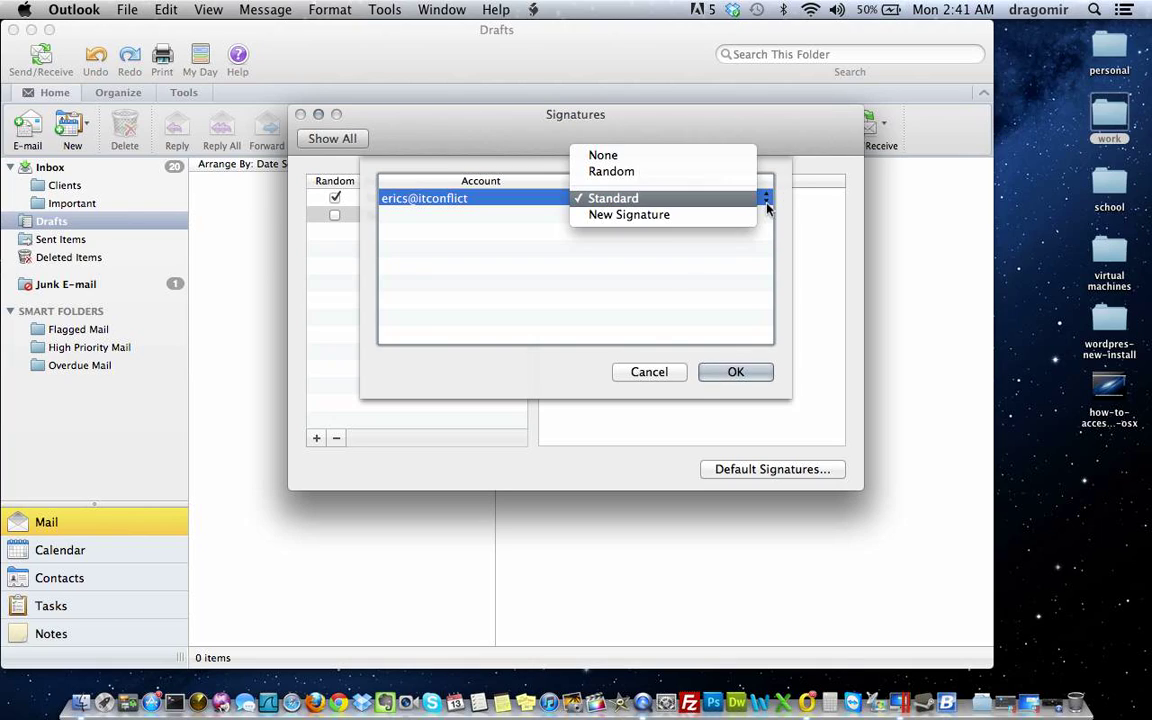
{"action": "left_click", "coordinate": [641, 224]}
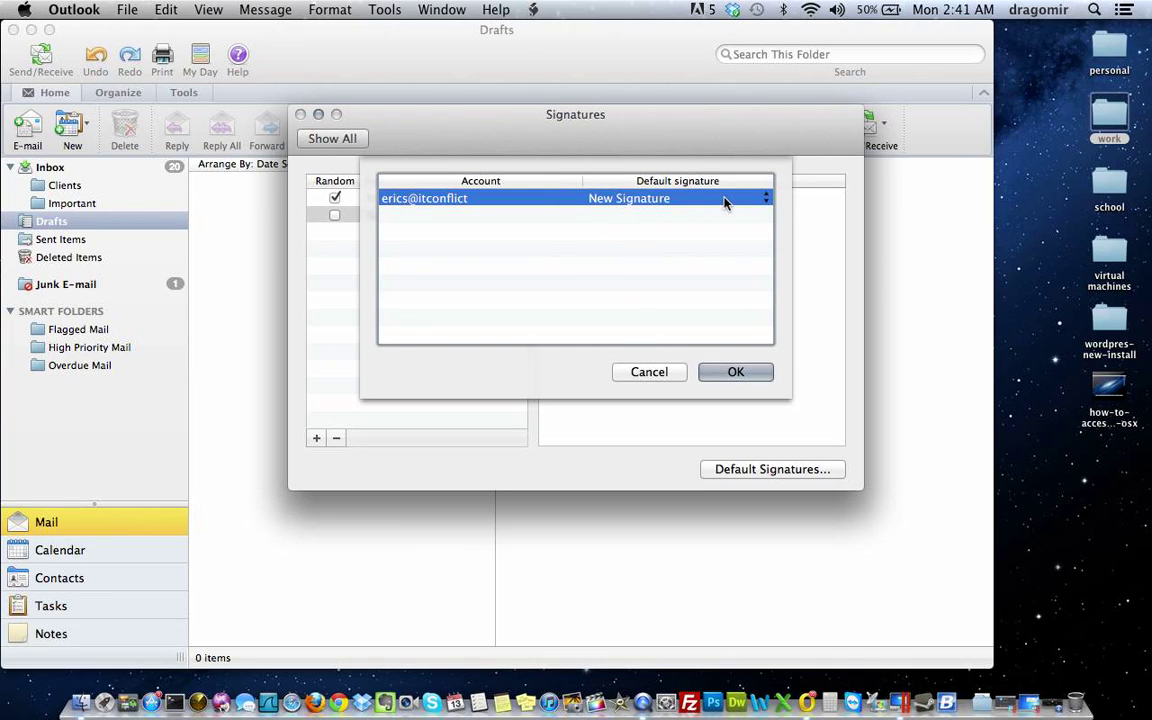
{"action": "left_click", "coordinate": [733, 201]}
{"action": "left_click", "coordinate": [613, 182]}
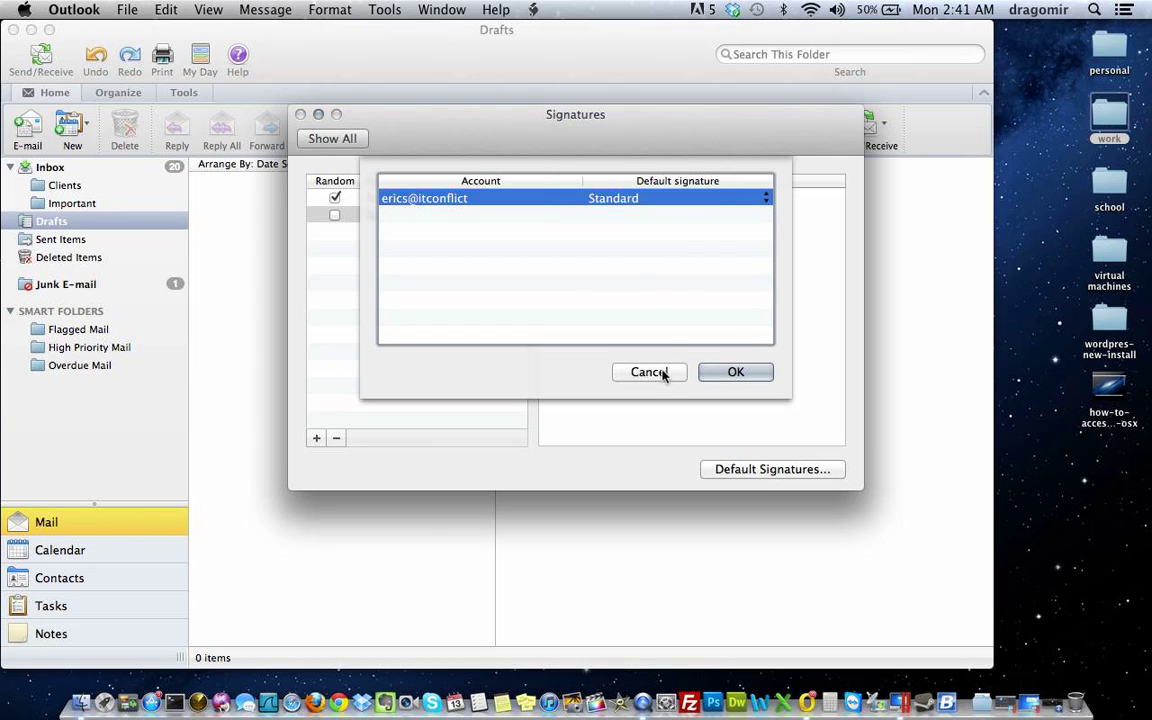
{"action": "left_click", "coordinate": [660, 372]}
- Tick Random for New Signature so it rotates alongside Standard
{"action": "left_click", "coordinate": [350, 196]}
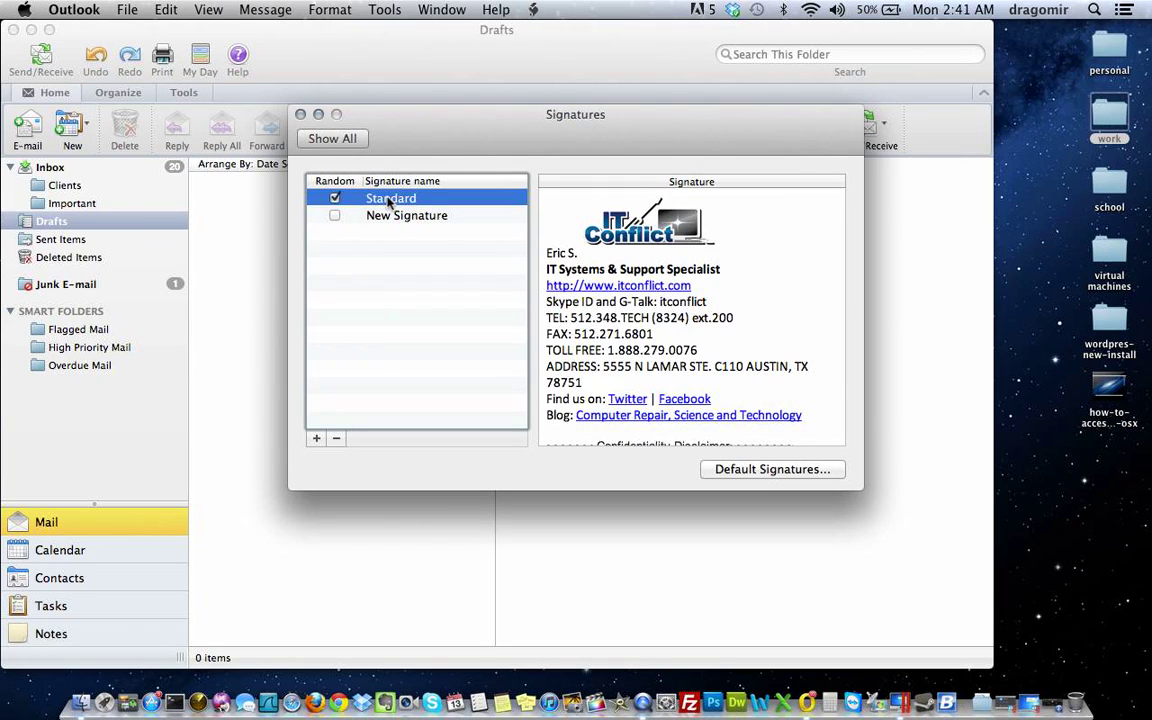
{"action": "scroll", "coordinate": [741, 360], "scroll_direction": "down", "scroll_amount": 5}
{"action": "scroll", "coordinate": [741, 360], "scroll_direction": "up", "scroll_amount": 6}
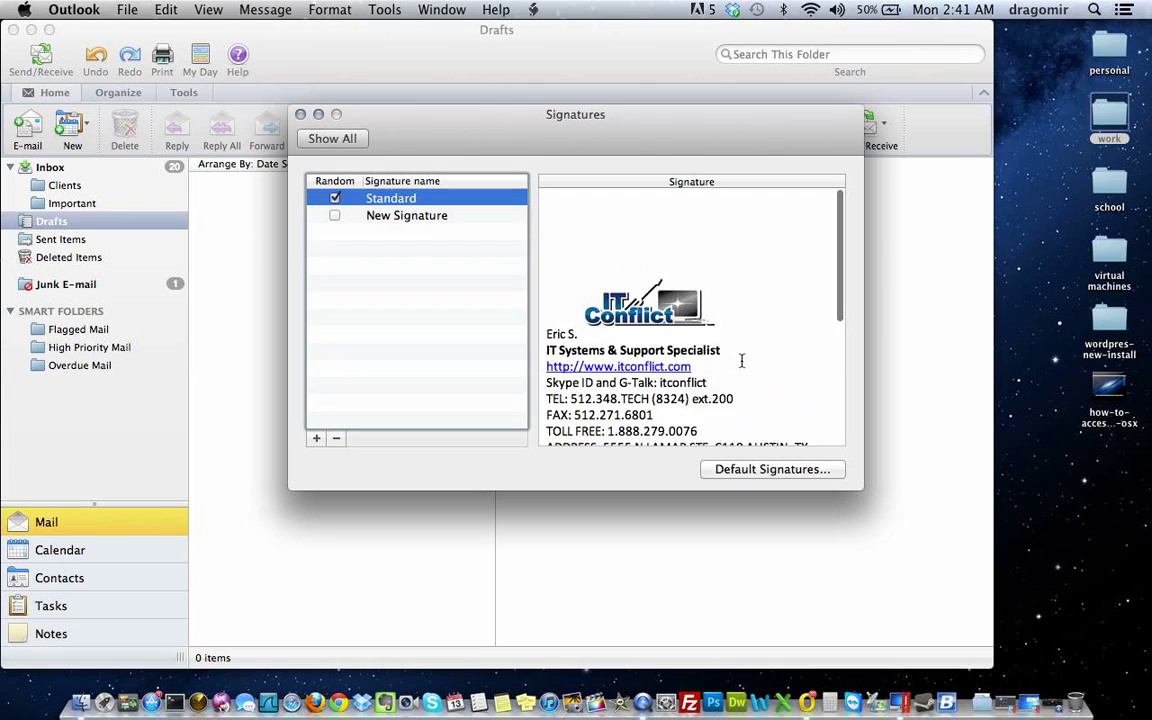
{"action": "left_click", "coordinate": [336, 216]}
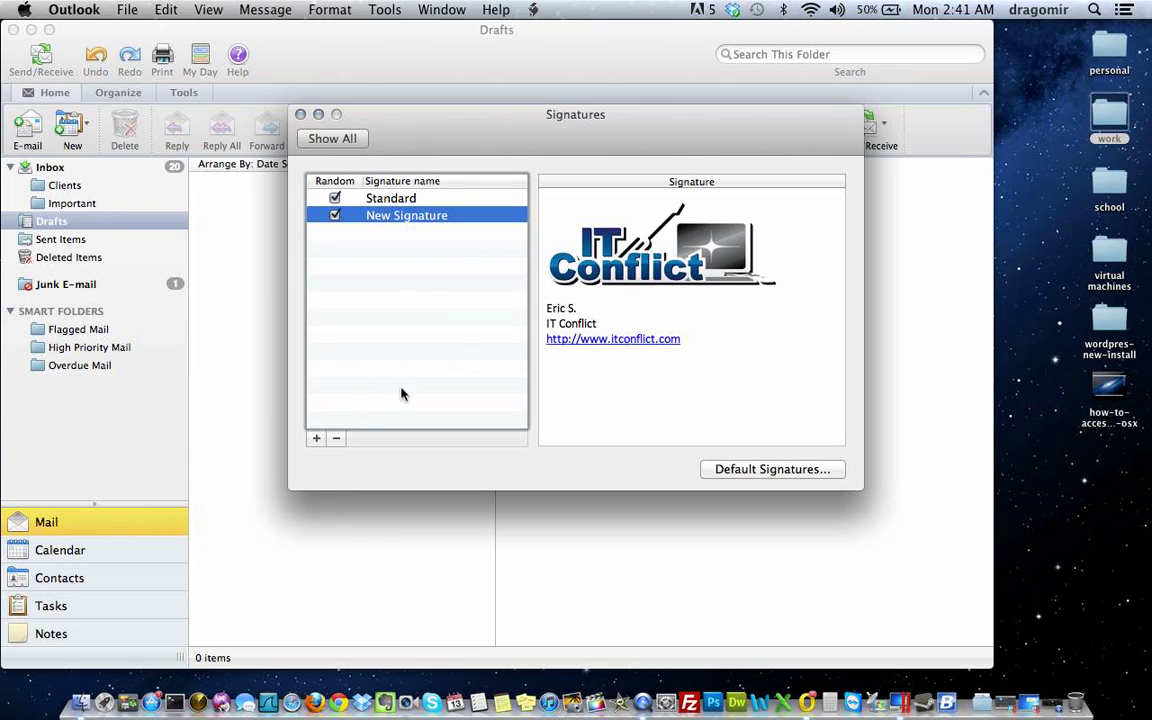
- Permanently delete New Signature, close the Signatures pane and minimize Outlook
{"action": "left_click", "coordinate": [336, 438]}
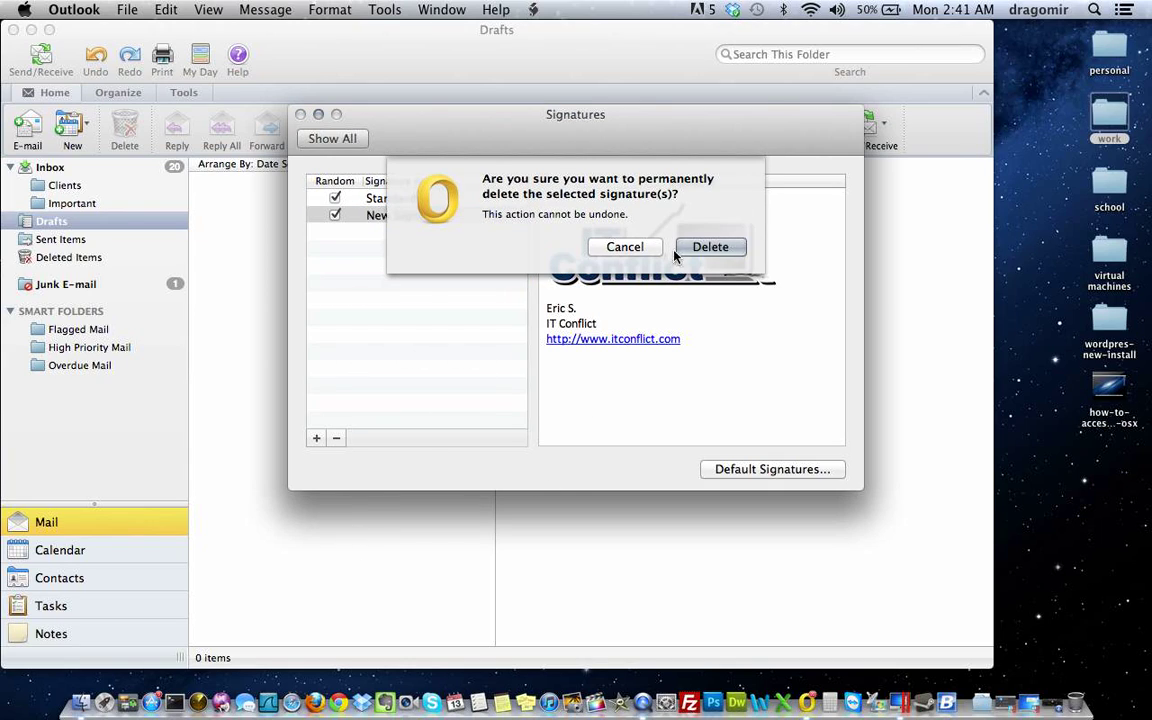
{"action": "left_click", "coordinate": [706, 249]}
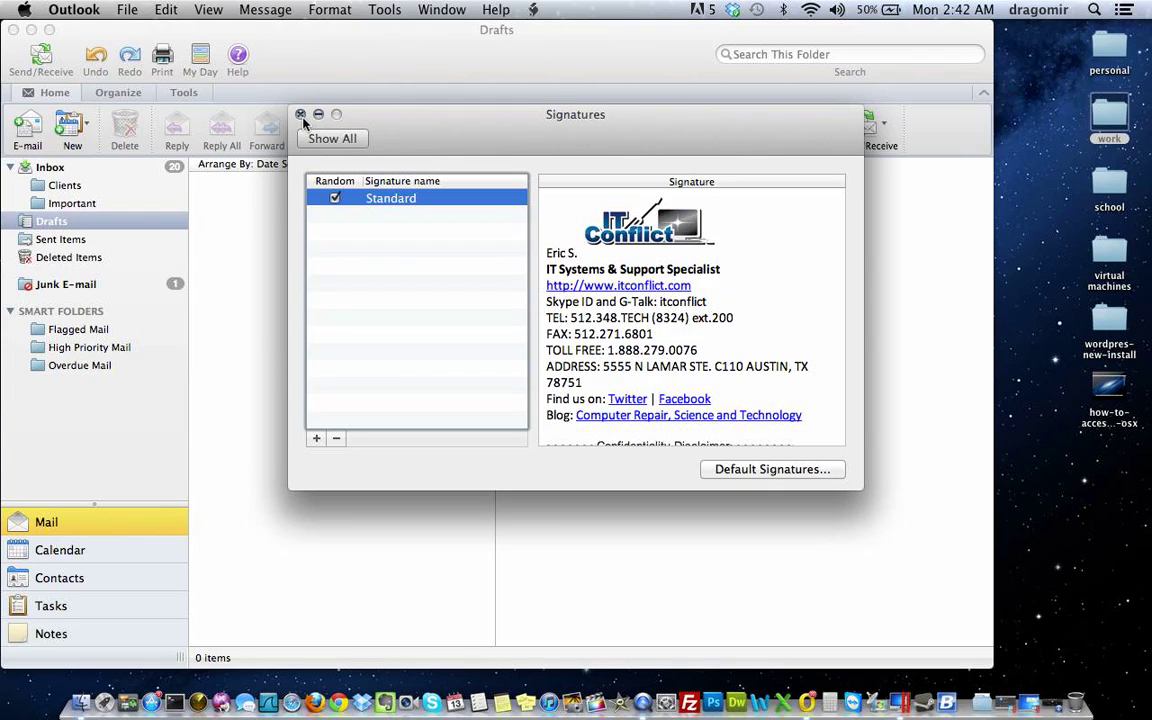
{"action": "left_click", "coordinate": [300, 115]}
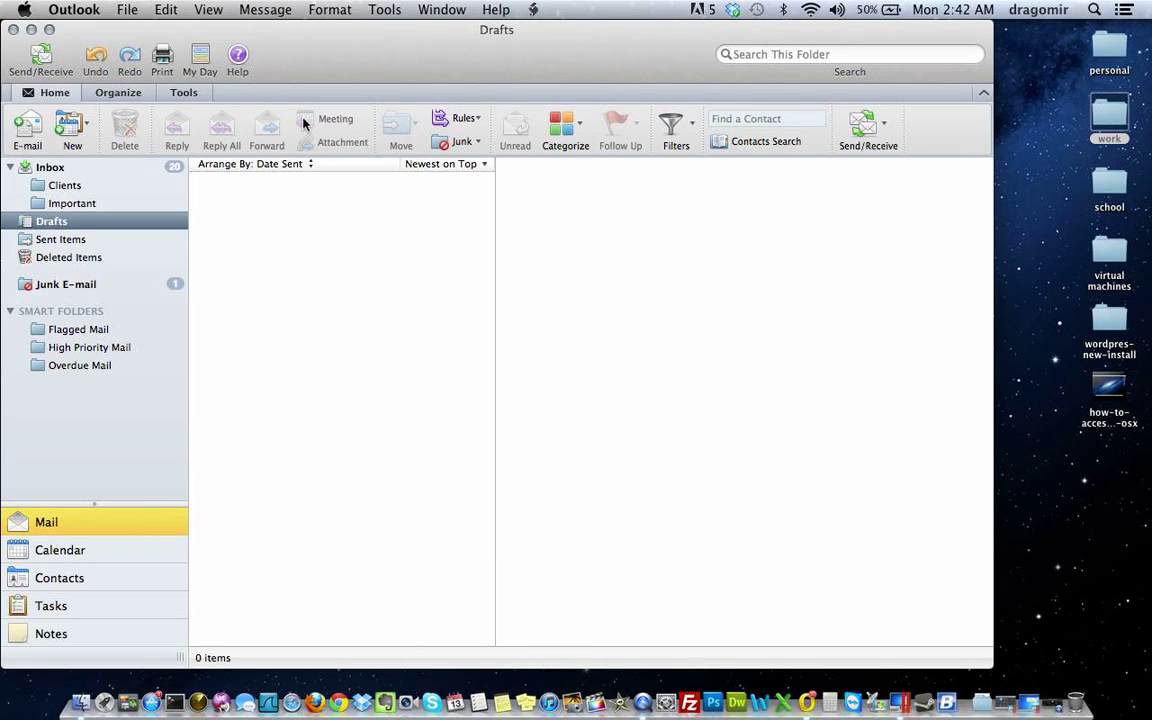
{"action": "left_click", "coordinate": [31, 29]}
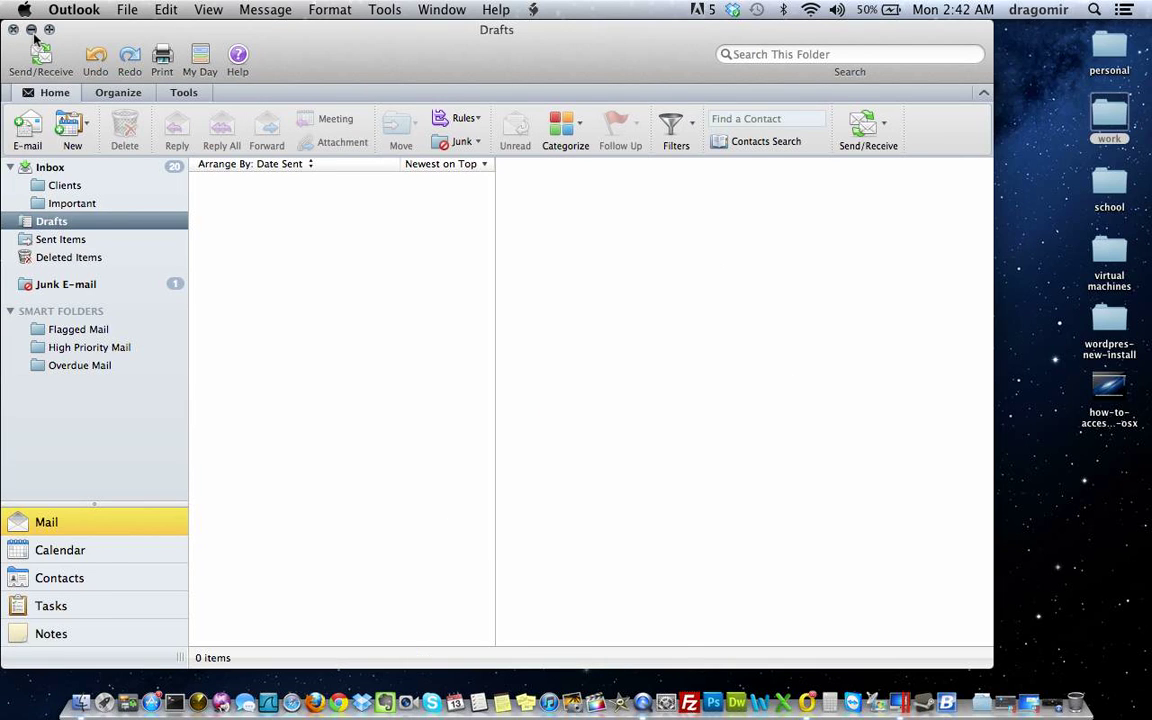